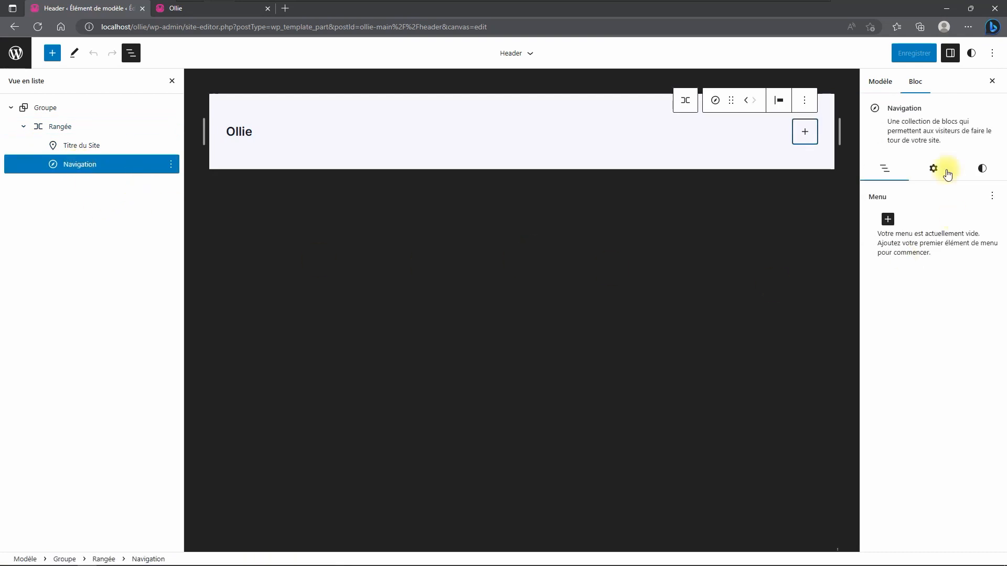
Fill the empty header navigation with a page list and convert it into individually editable page links.
{"action": "left_click", "coordinate": [805, 134]}
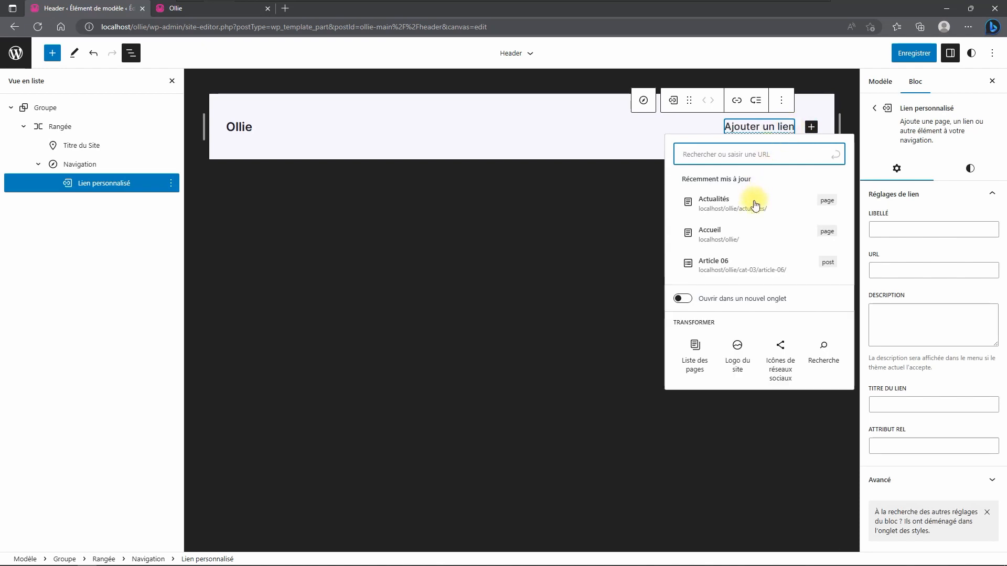
{"action": "left_click", "coordinate": [696, 351]}
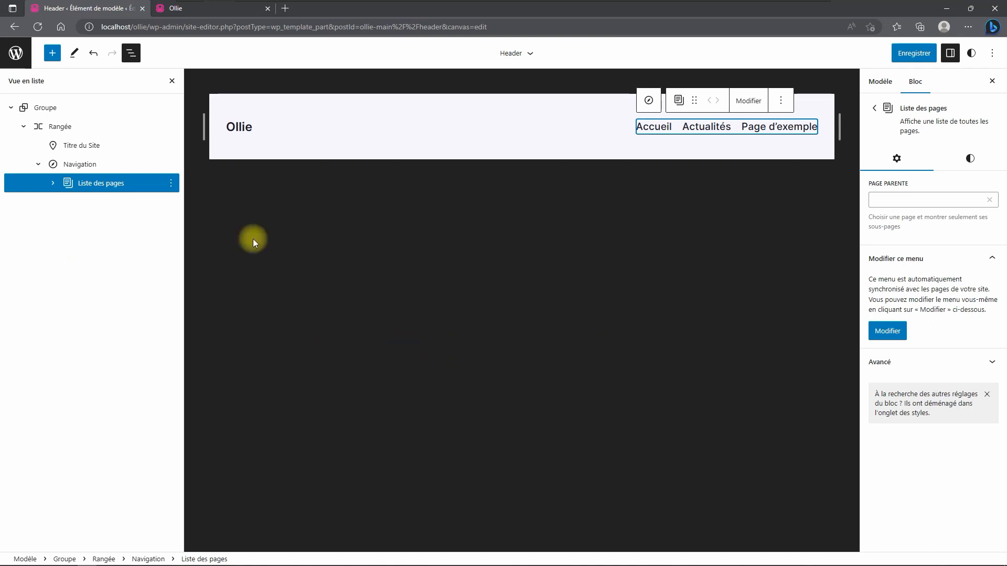
{"action": "left_click", "coordinate": [53, 184]}
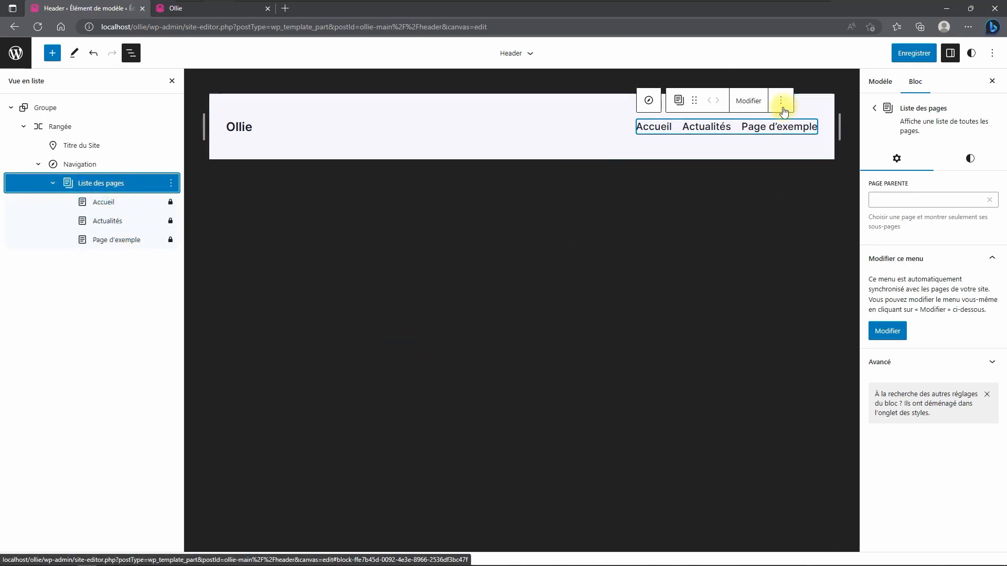
{"action": "left_click", "coordinate": [887, 331]}
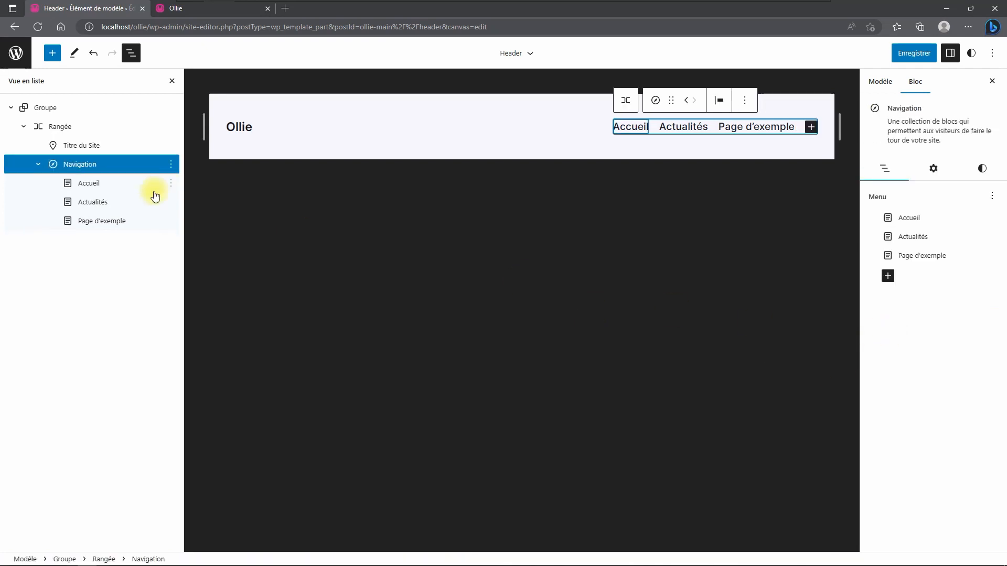
Move the Actualités link after Page d'exemple in the navigation and save the header.
{"action": "left_click", "coordinate": [100, 185]}
{"action": "left_click", "coordinate": [95, 204]}
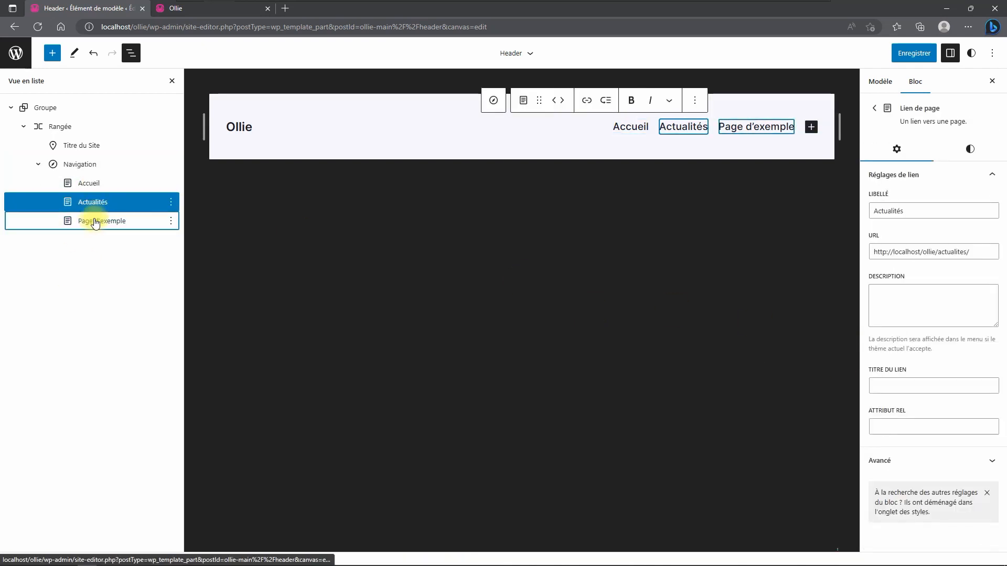
{"action": "left_click", "coordinate": [90, 221]}
{"action": "left_click", "coordinate": [96, 202]}
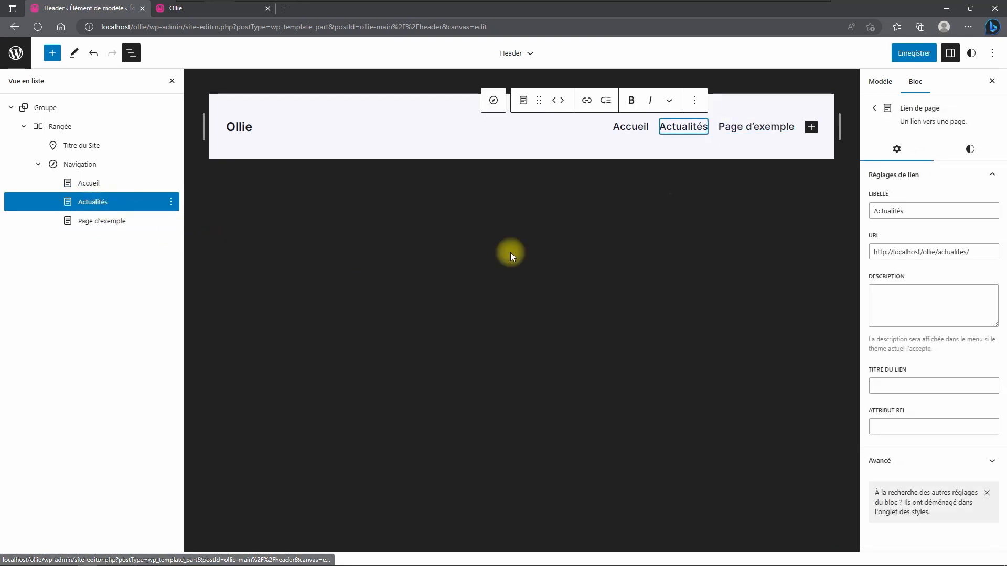
{"action": "left_click", "coordinate": [561, 101]}
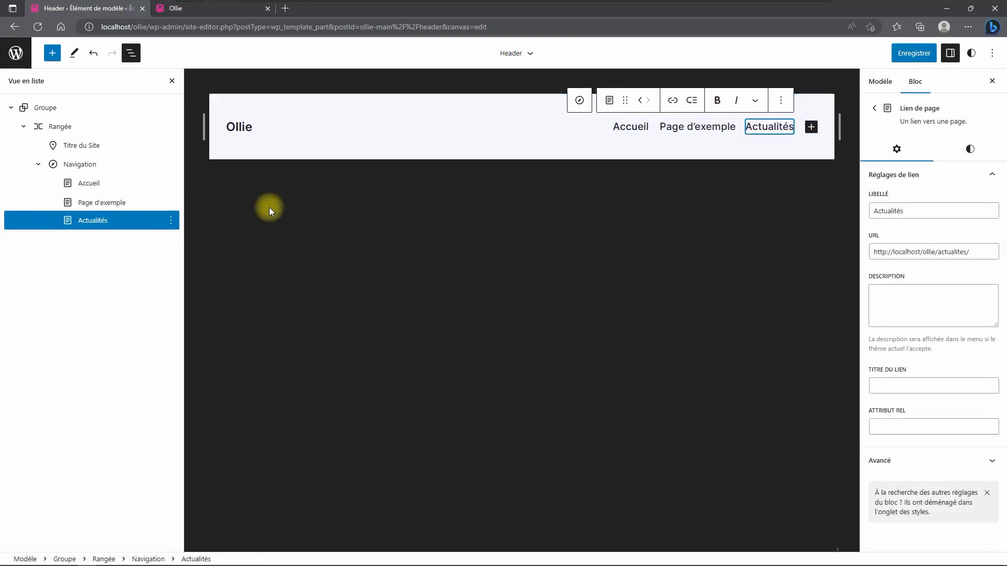
{"action": "left_click", "coordinate": [924, 55]}
{"action": "left_click", "coordinate": [914, 58]}
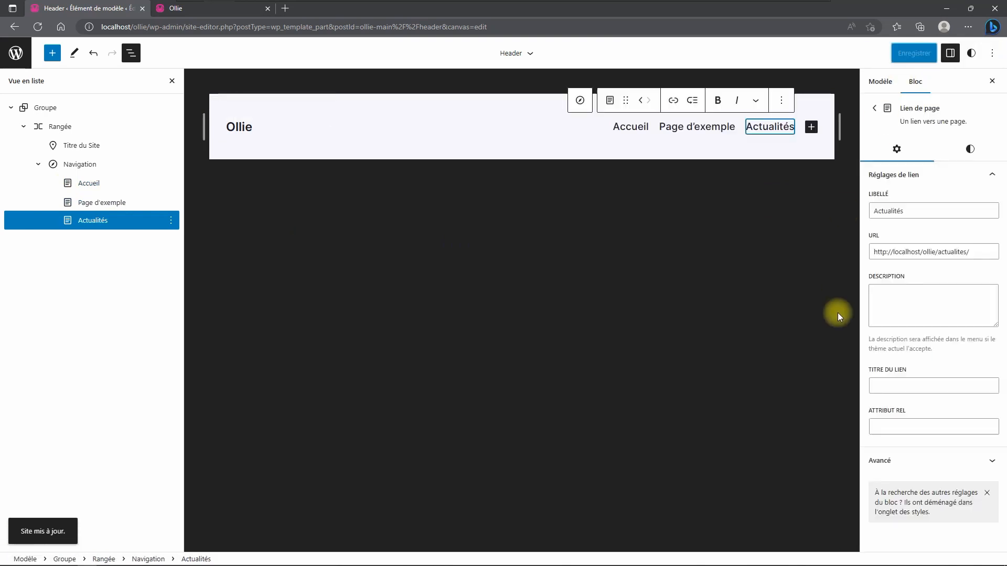
Switch to the live Ollie site and check the Page d'exemple and Actualités menu links.
{"action": "left_click", "coordinate": [203, 9]}
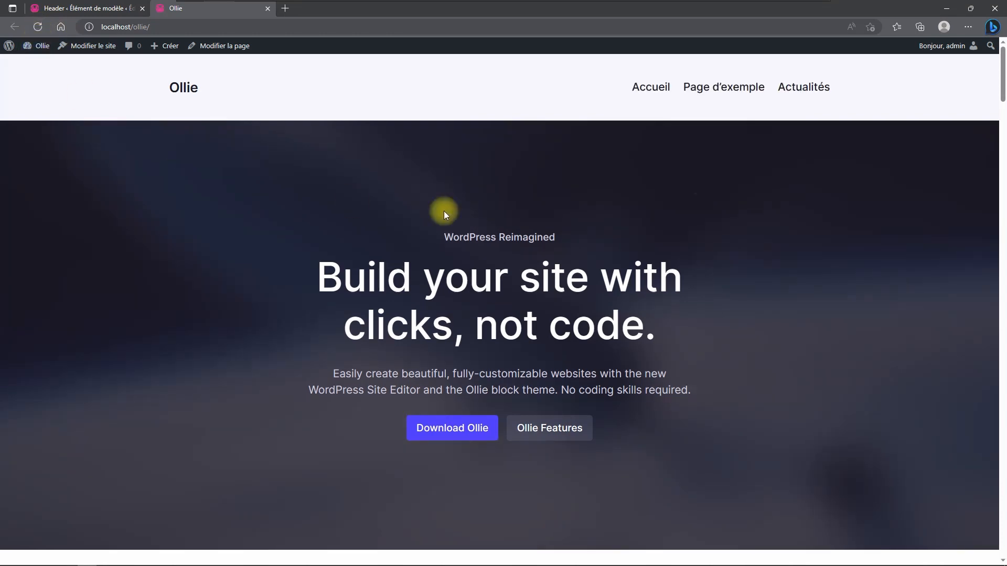
{"action": "left_click", "coordinate": [708, 87]}
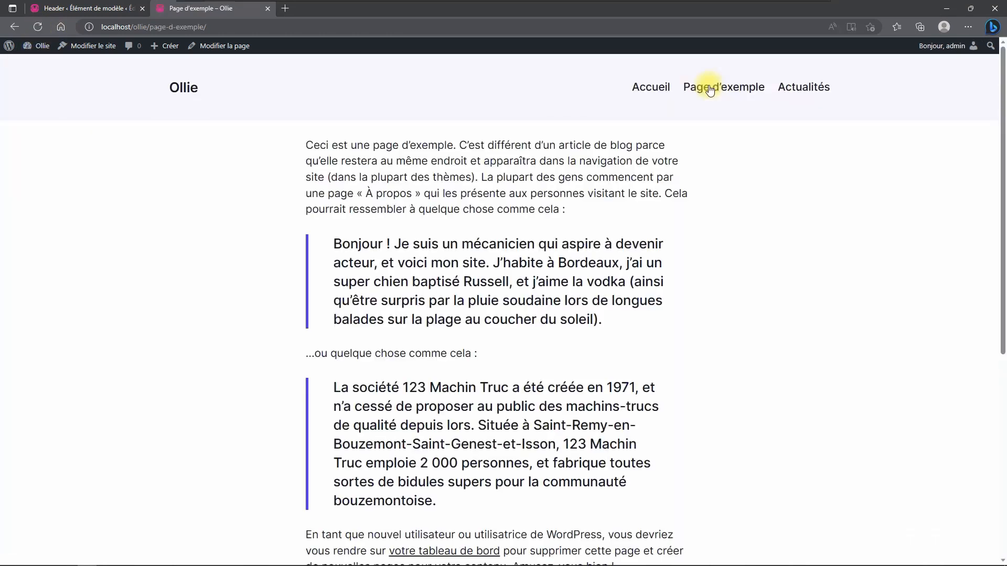
{"action": "left_click", "coordinate": [812, 88]}
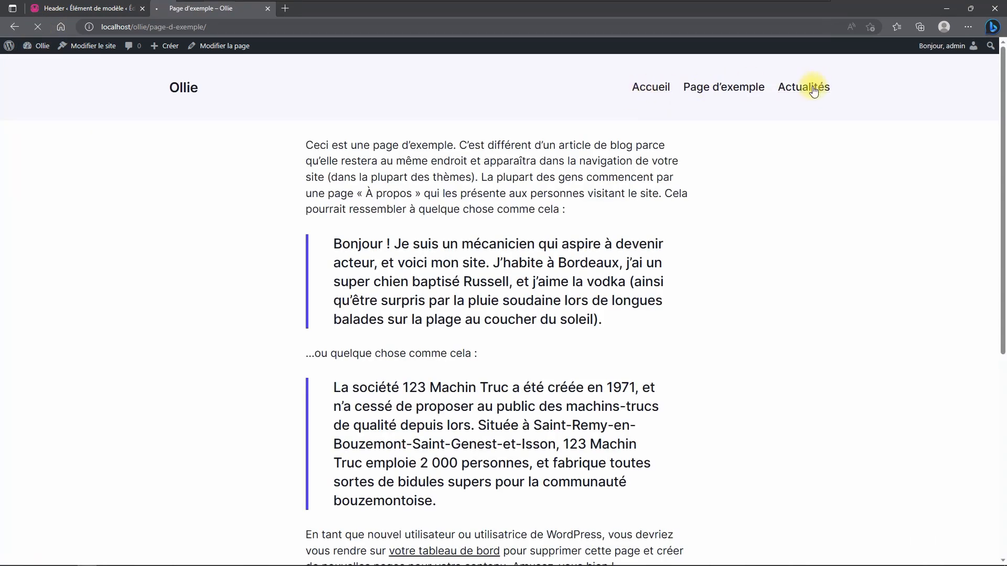
{"action": "scroll", "coordinate": [635, 232], "scroll_direction": "down", "scroll_amount": 5}
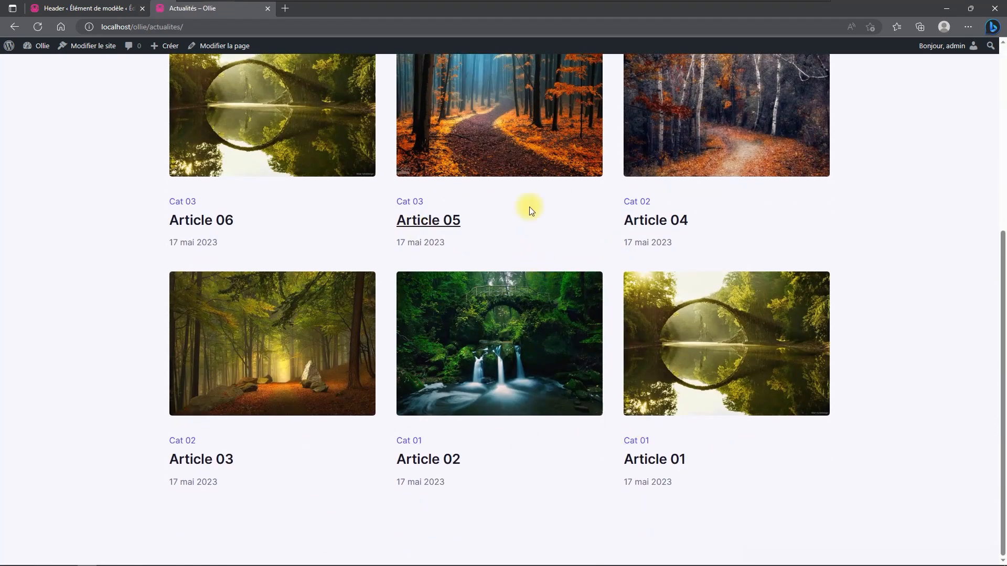
{"action": "scroll", "coordinate": [531, 209], "scroll_direction": "up", "scroll_amount": 5}
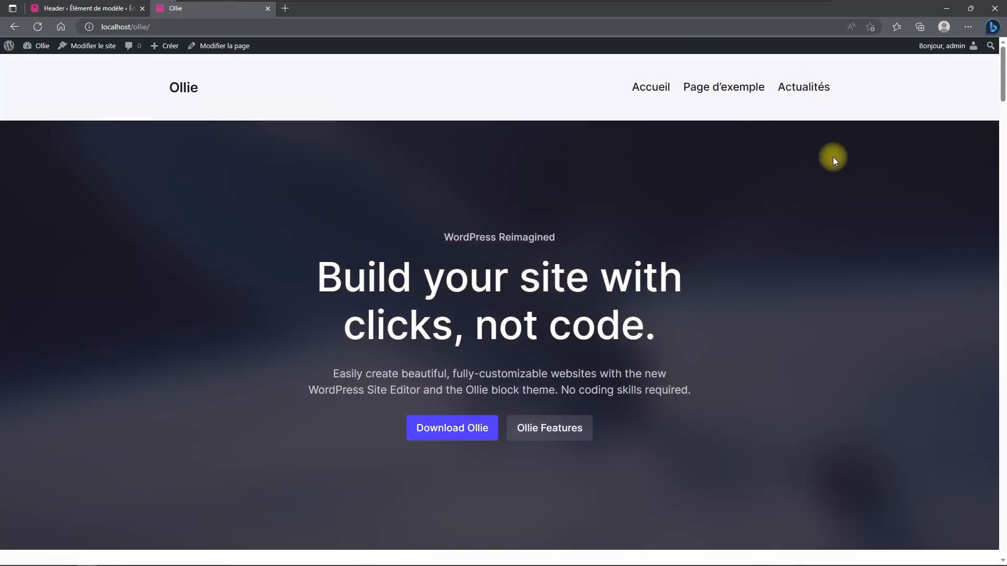
Back in the header editor, add a category link to Cat 01 and nest it under Actualités.
{"action": "left_click", "coordinate": [97, 8]}
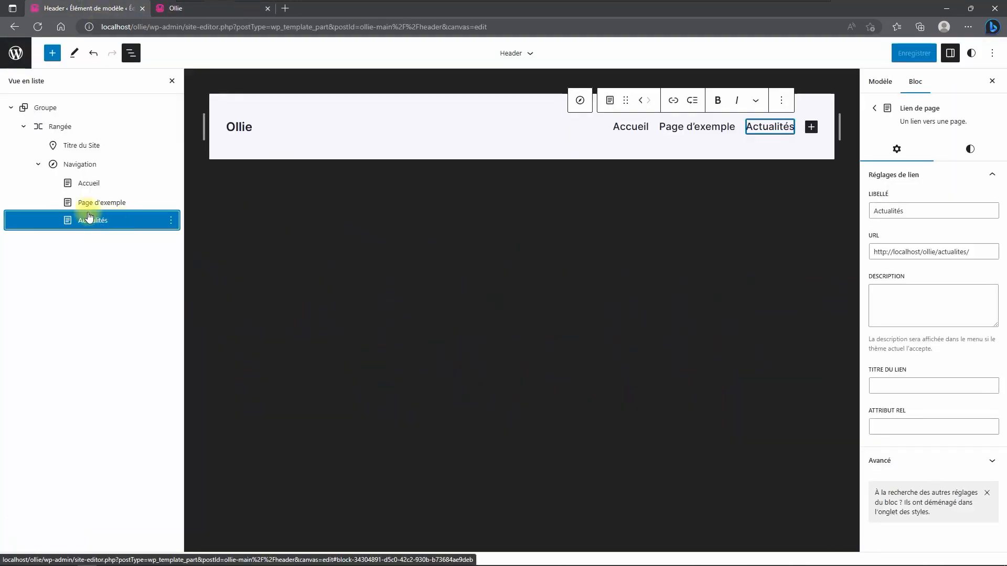
{"action": "left_click", "coordinate": [52, 54]}
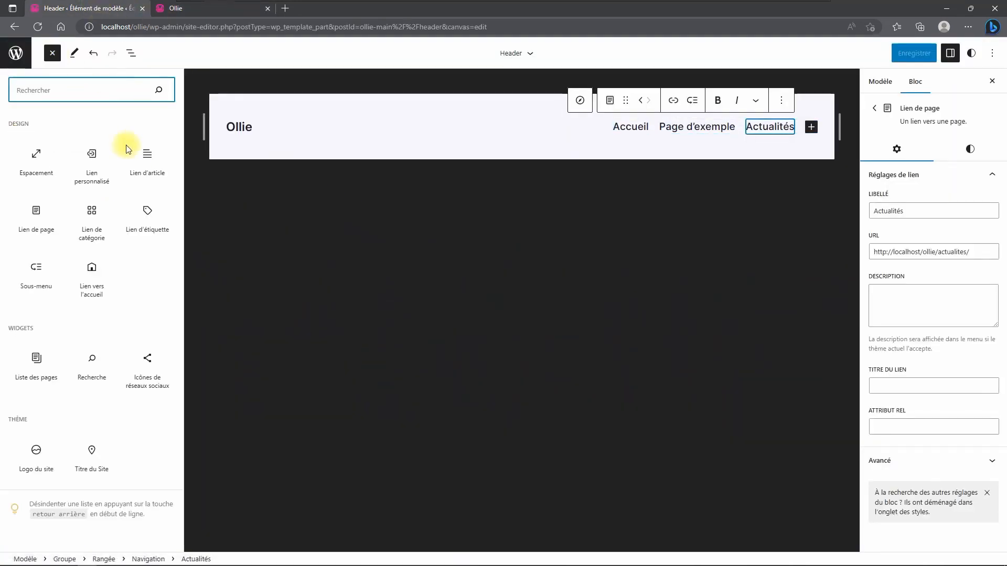
{"action": "left_click", "coordinate": [97, 235]}
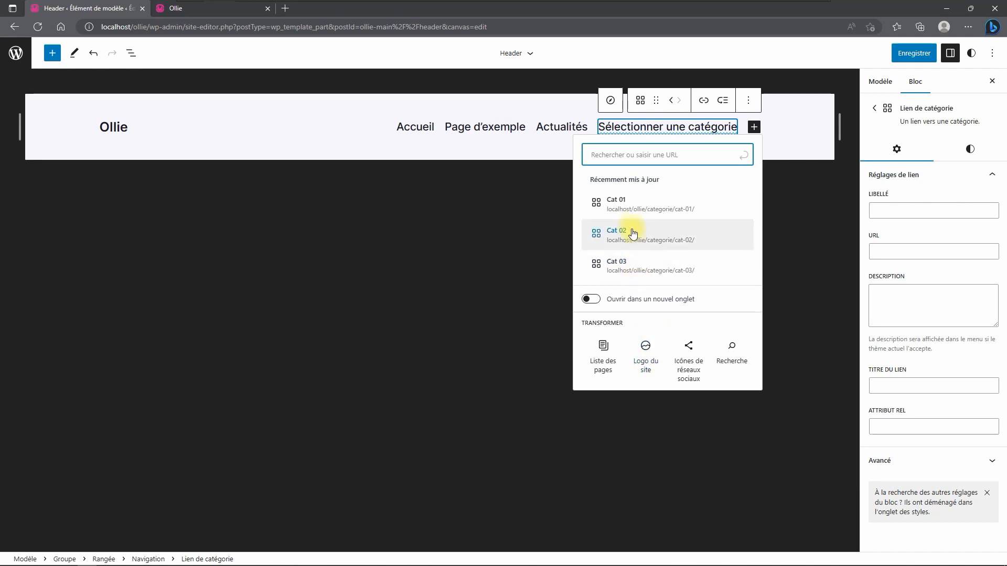
{"action": "left_click", "coordinate": [627, 210]}
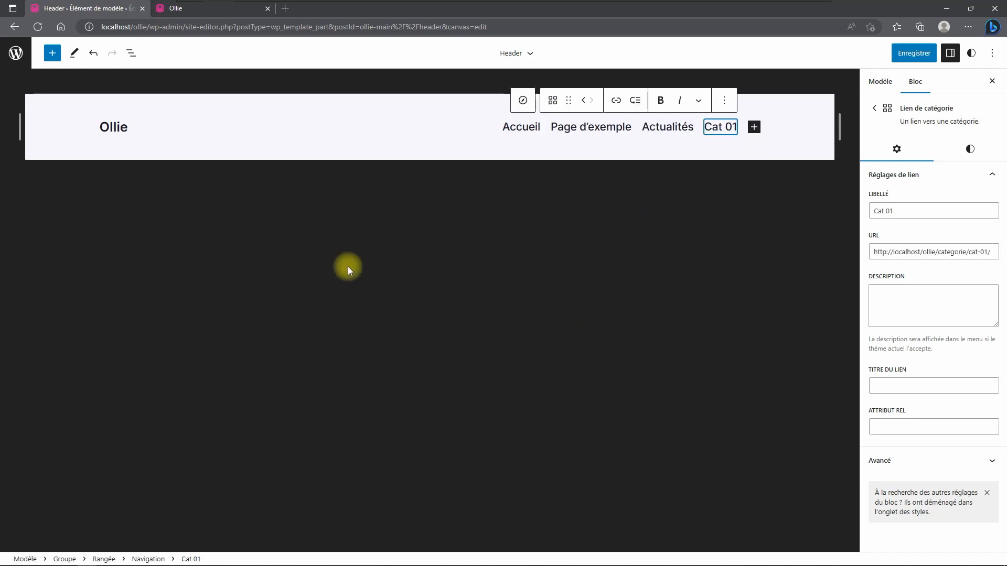
{"action": "left_click", "coordinate": [134, 58]}
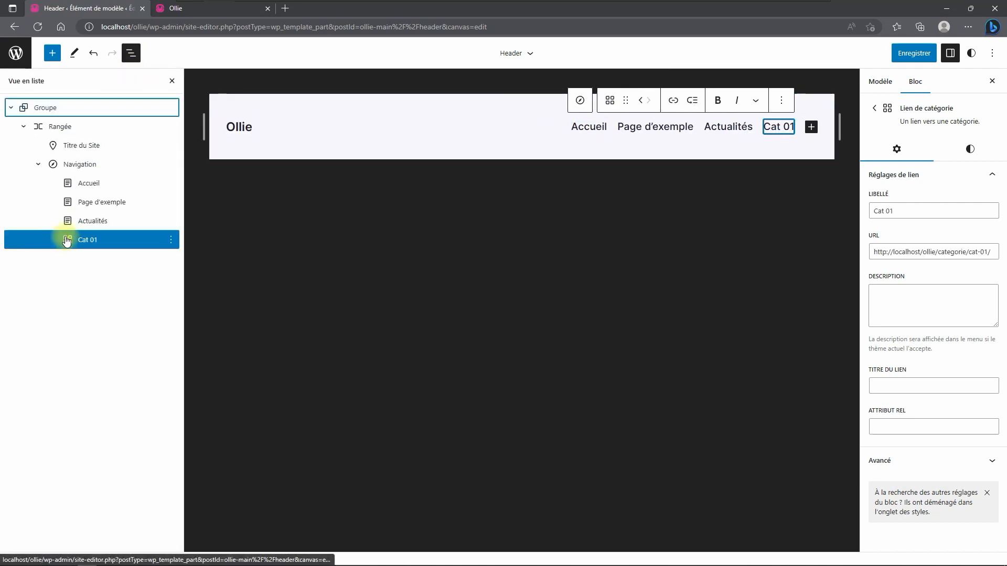
{"action": "left_click_drag", "start_coordinate": [64, 236], "coordinate": [117, 220]}
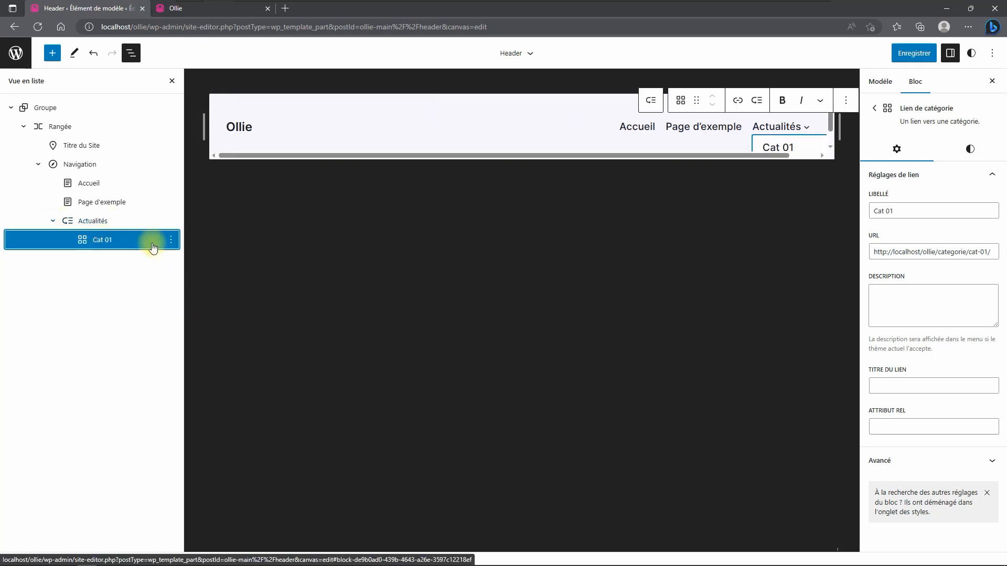
Add a category link to Cat 02 below Cat 01 in the Actualités submenu.
{"action": "left_click", "coordinate": [52, 57]}
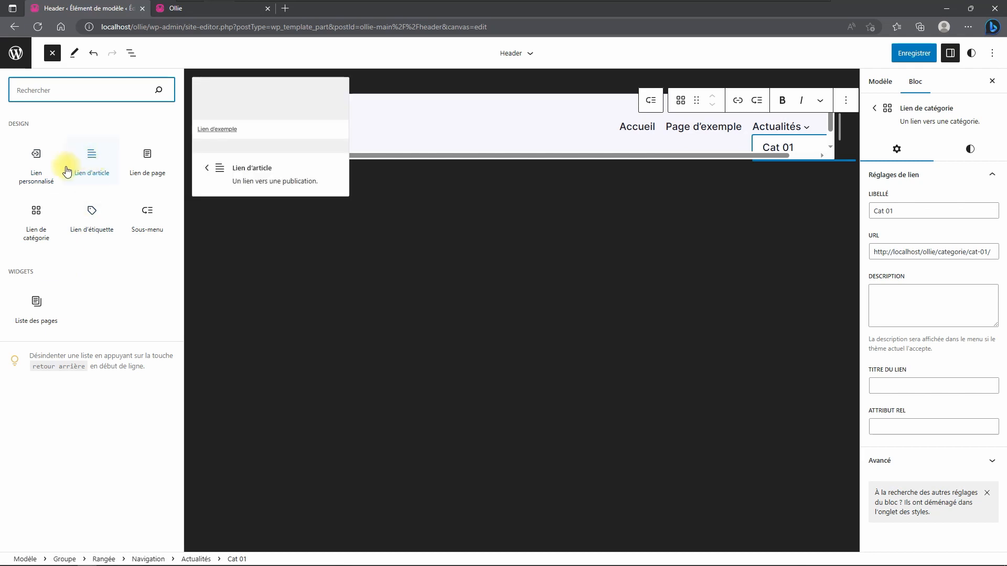
{"action": "left_click", "coordinate": [37, 210]}
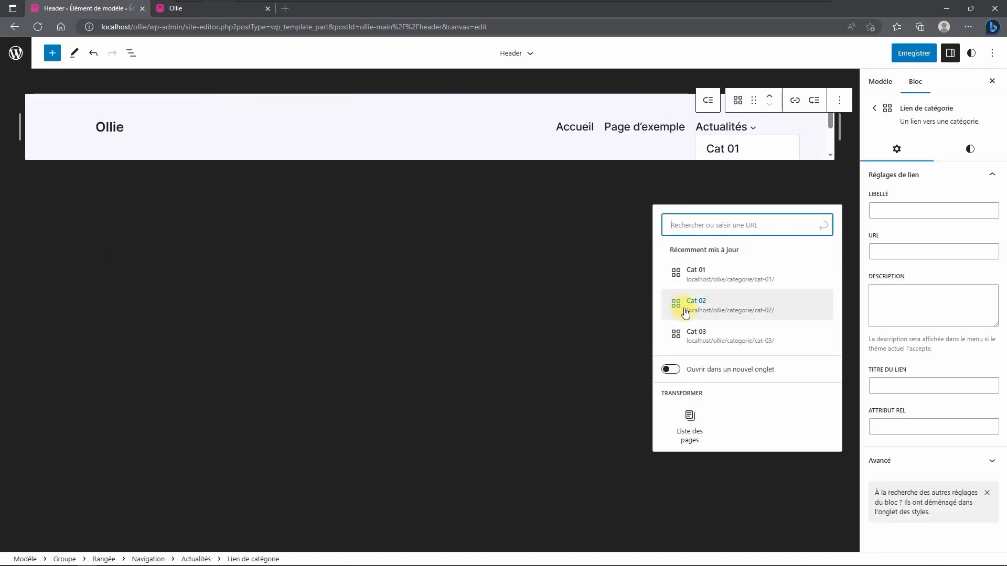
{"action": "left_click", "coordinate": [685, 310]}
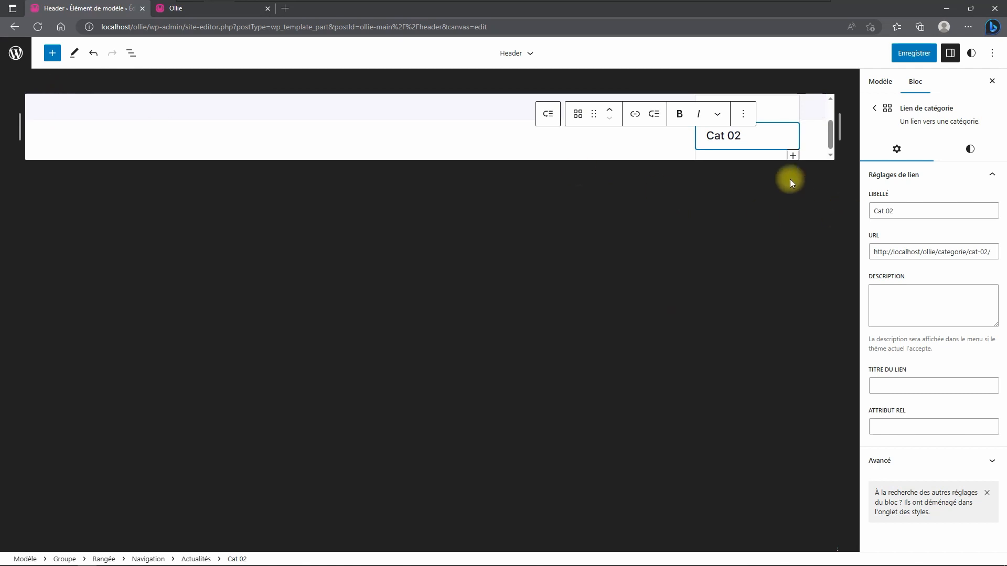
{"action": "left_click", "coordinate": [130, 54]}
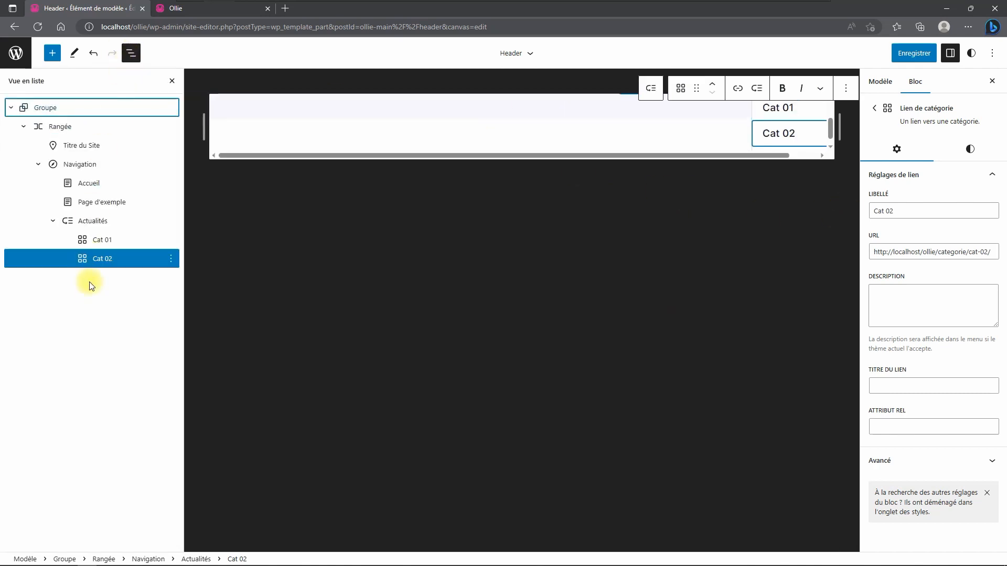
Add a category link to Cat 03 below Cat 02 in the Actualités submenu and save the header.
{"action": "left_click", "coordinate": [52, 53]}
{"action": "mouse_move", "coordinate": [19, 200]}
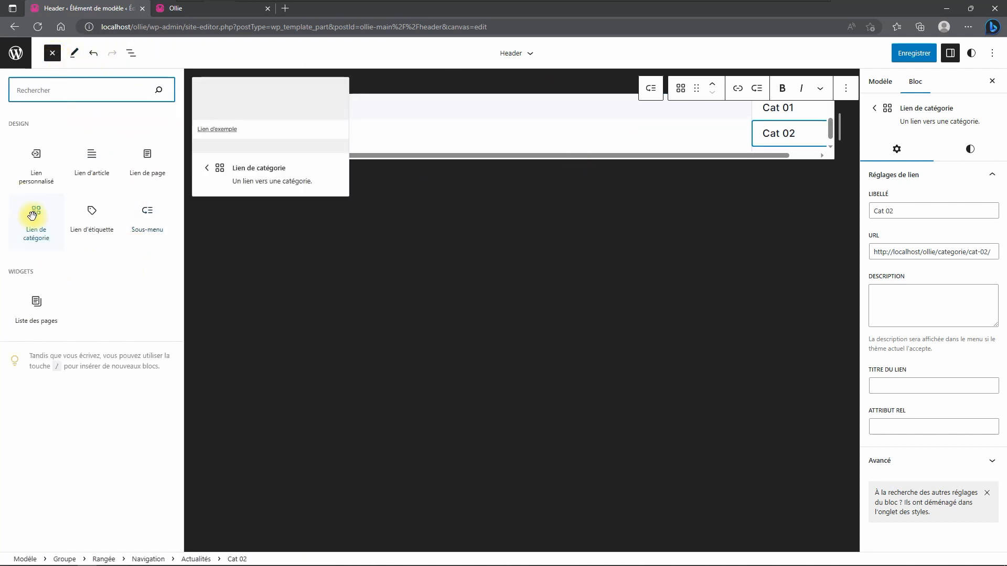
{"action": "left_click", "coordinate": [33, 215]}
{"action": "left_click", "coordinate": [702, 328]}
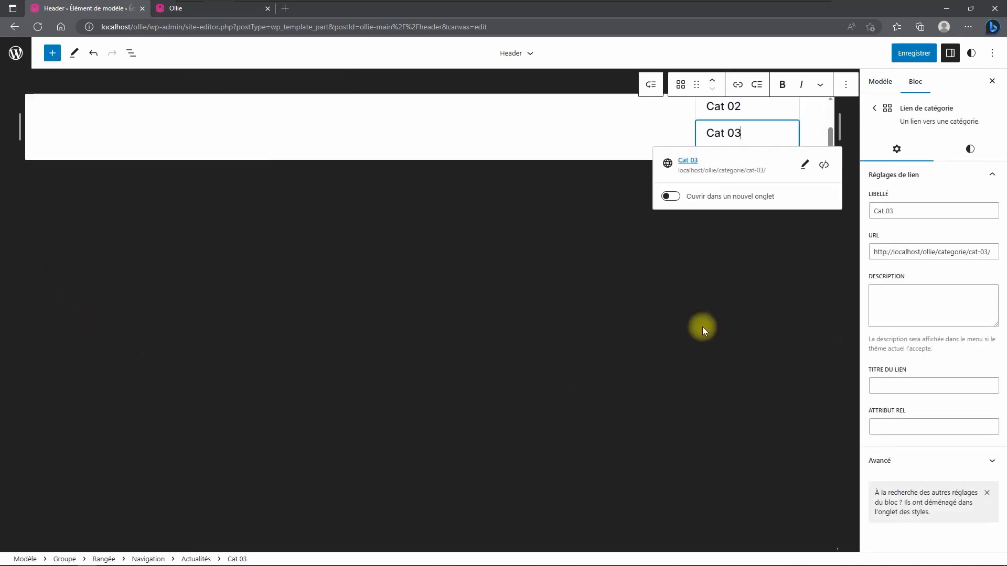
{"action": "left_click", "coordinate": [914, 53]}
{"action": "left_click", "coordinate": [914, 53]}
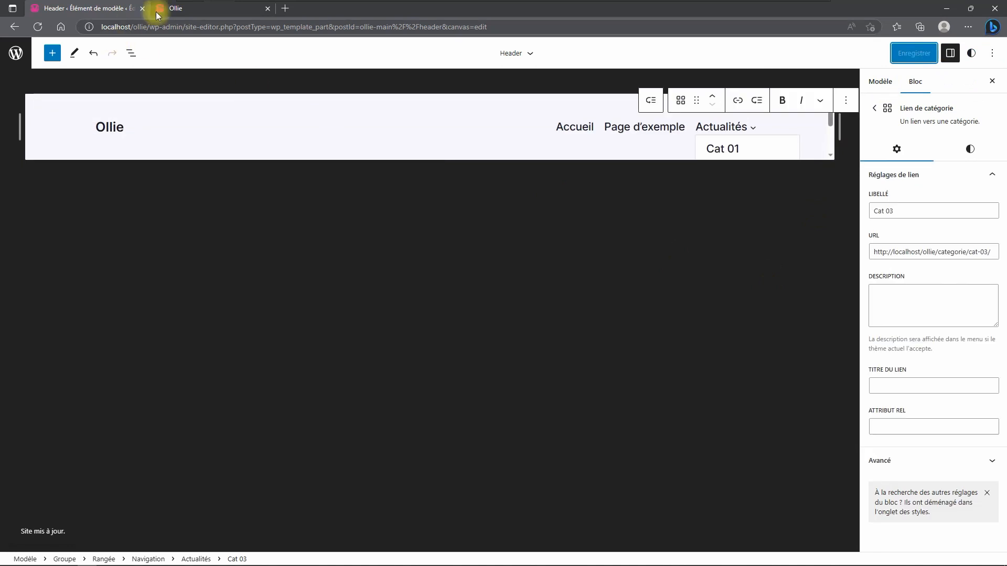
Switch to the live site and look through the articles on the Actualités page.
{"action": "left_click", "coordinate": [168, 8]}
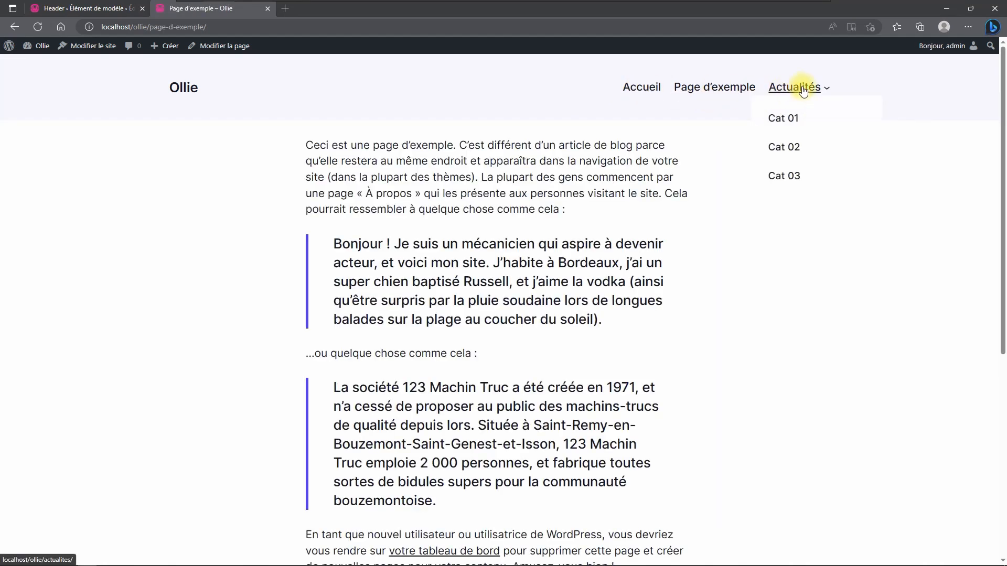
{"action": "left_click", "coordinate": [802, 89]}
{"action": "scroll", "coordinate": [534, 320], "scroll_direction": "down", "scroll_amount": 5}
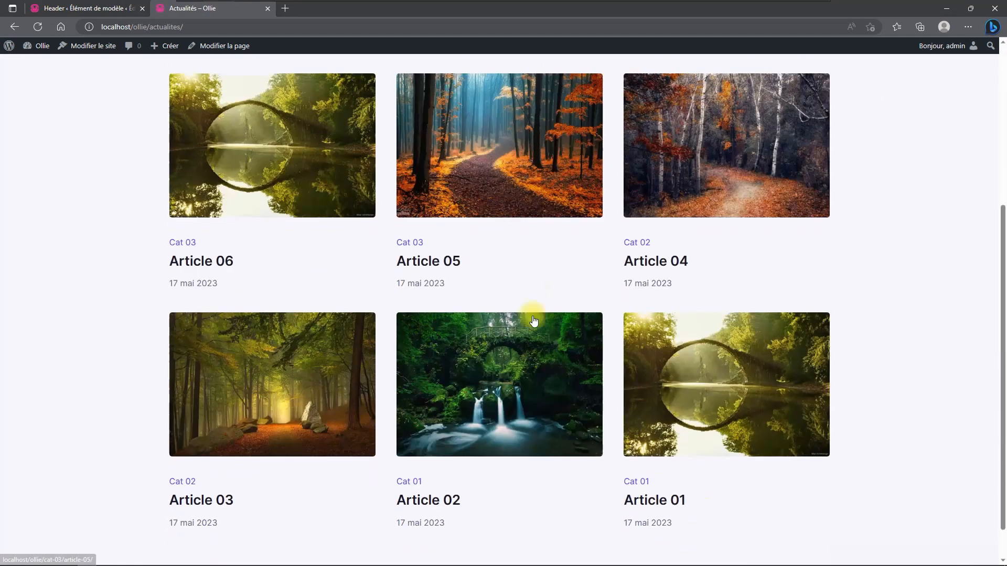
{"action": "scroll", "coordinate": [576, 412], "scroll_direction": "up", "scroll_amount": 5}
Open Cat 01 from the Actualités submenu and look through the category's articles.
{"action": "mouse_move", "coordinate": [812, 94]}
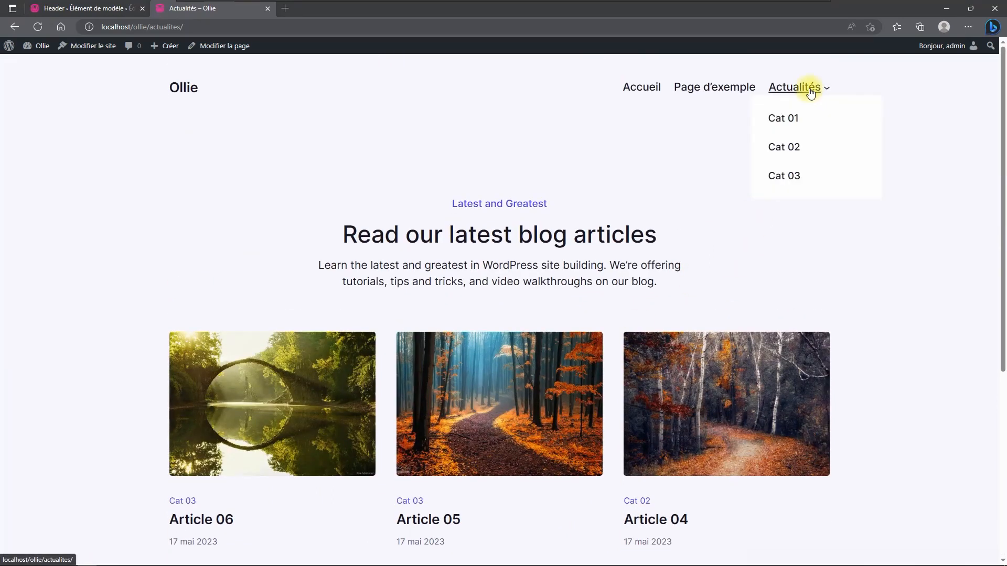
{"action": "left_click", "coordinate": [785, 125]}
{"action": "scroll", "coordinate": [712, 202], "scroll_direction": "down", "scroll_amount": 10}
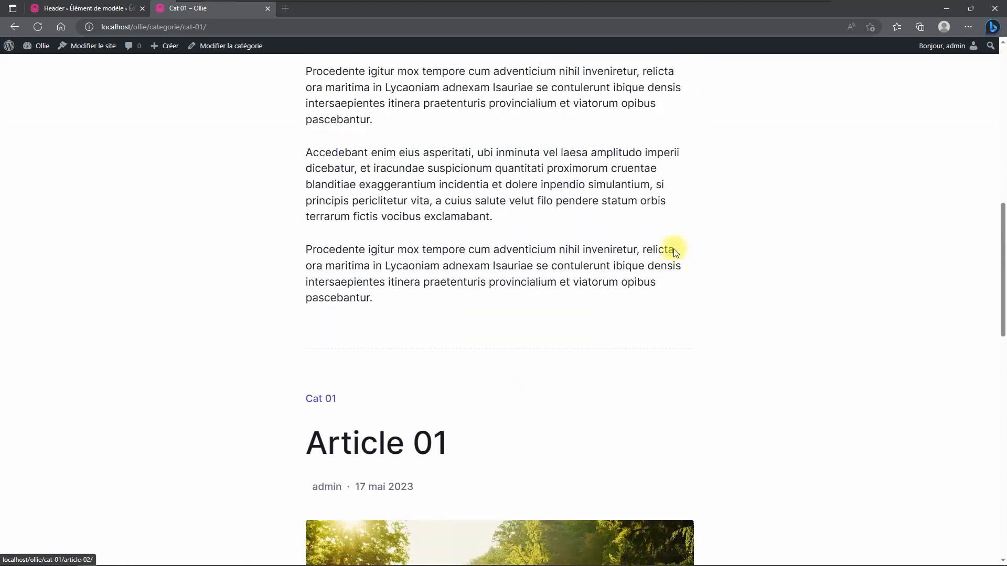
{"action": "scroll", "coordinate": [675, 253], "scroll_direction": "up", "scroll_amount": 9}
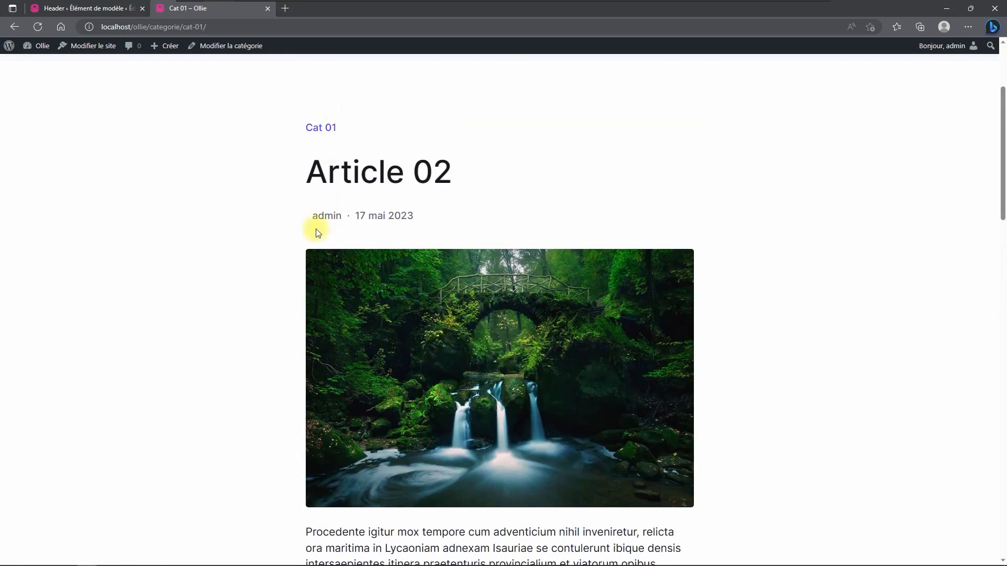
{"action": "scroll", "coordinate": [325, 247], "scroll_direction": "down", "scroll_amount": 12}
{"action": "scroll", "coordinate": [604, 274], "scroll_direction": "up", "scroll_amount": 2}
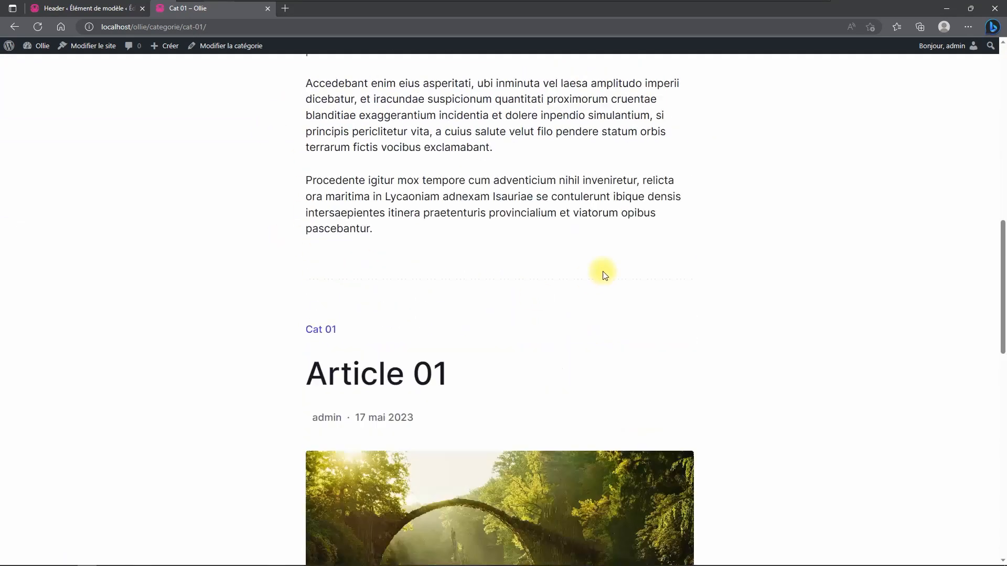
{"action": "scroll", "coordinate": [604, 274], "scroll_direction": "up", "scroll_amount": 12}
Open Cat 02 from the Actualités submenu and look through the category's articles.
{"action": "mouse_move", "coordinate": [794, 87]}
{"action": "left_click", "coordinate": [790, 149]}
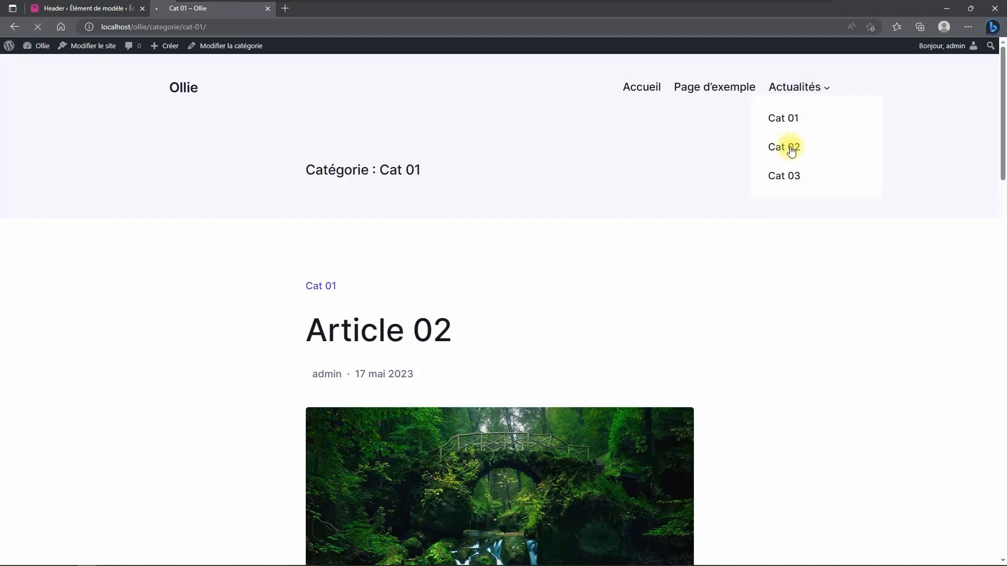
{"action": "scroll", "coordinate": [386, 295], "scroll_direction": "down", "scroll_amount": 10}
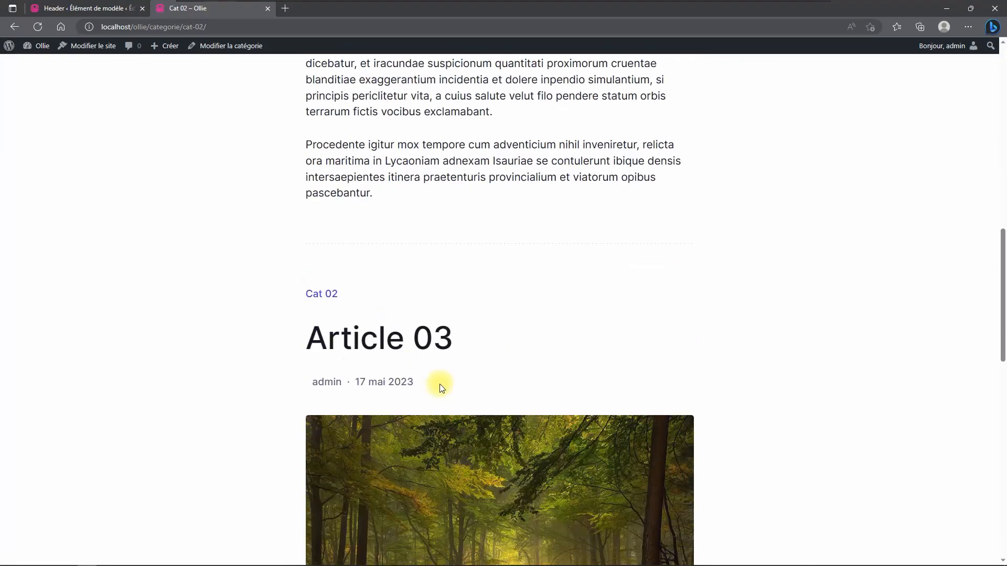
{"action": "scroll", "coordinate": [456, 385], "scroll_direction": "up", "scroll_amount": 10}
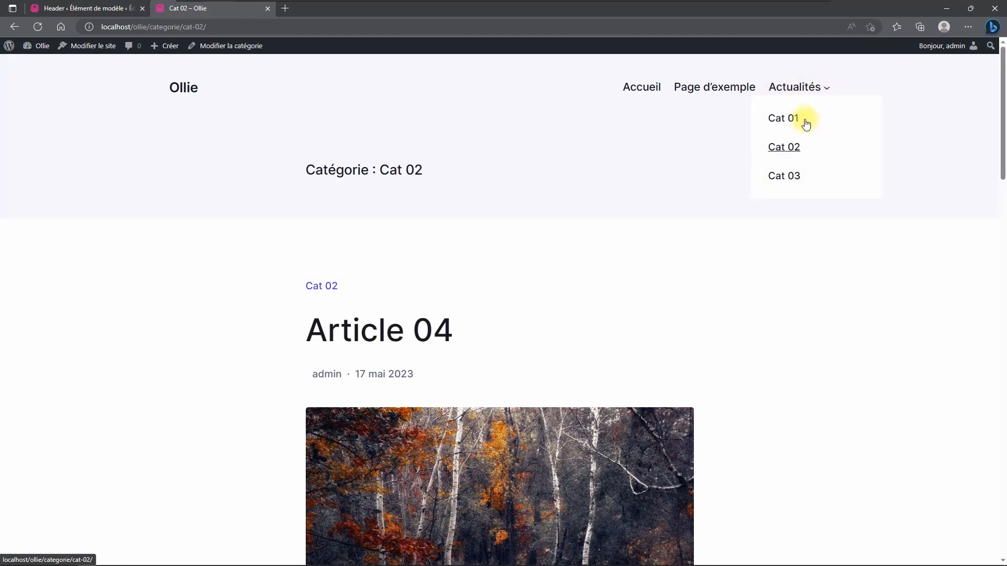
Open the Actualités page from the site menu, look through its articles, and show the category submenu.
{"action": "left_click", "coordinate": [797, 89]}
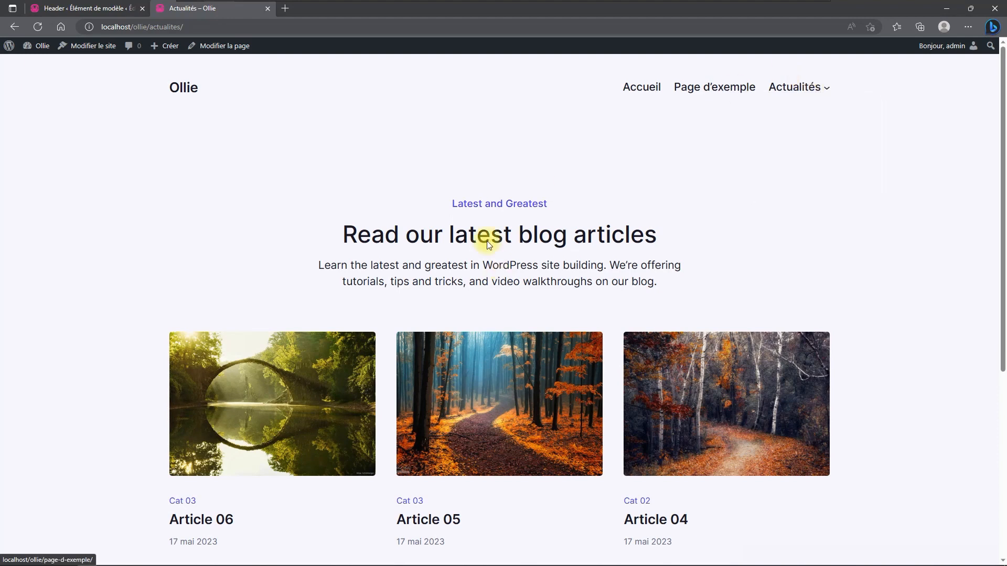
{"action": "scroll", "coordinate": [488, 246], "scroll_direction": "down", "scroll_amount": 5}
{"action": "scroll", "coordinate": [528, 319], "scroll_direction": "up", "scroll_amount": 5}
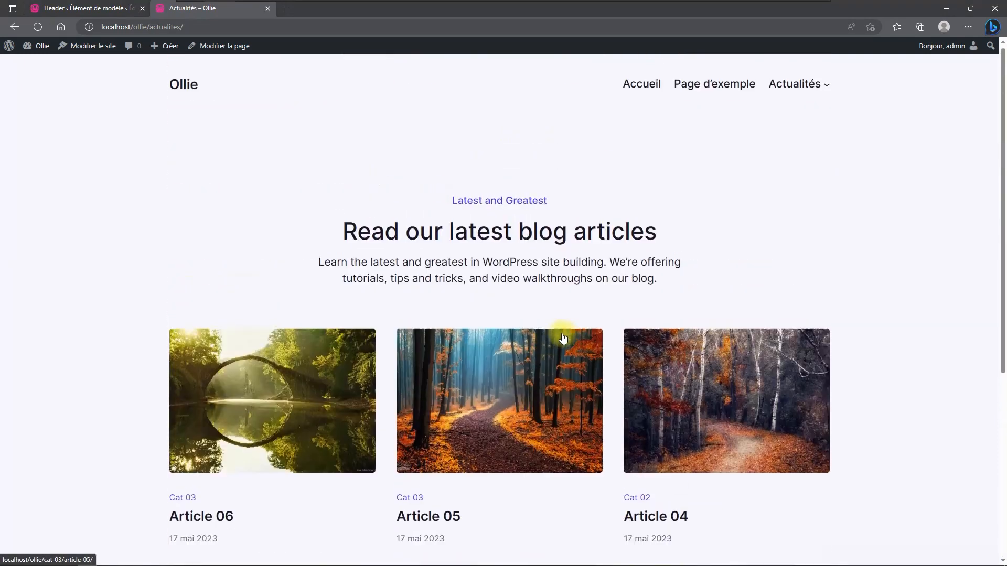
{"action": "mouse_move", "coordinate": [798, 89]}
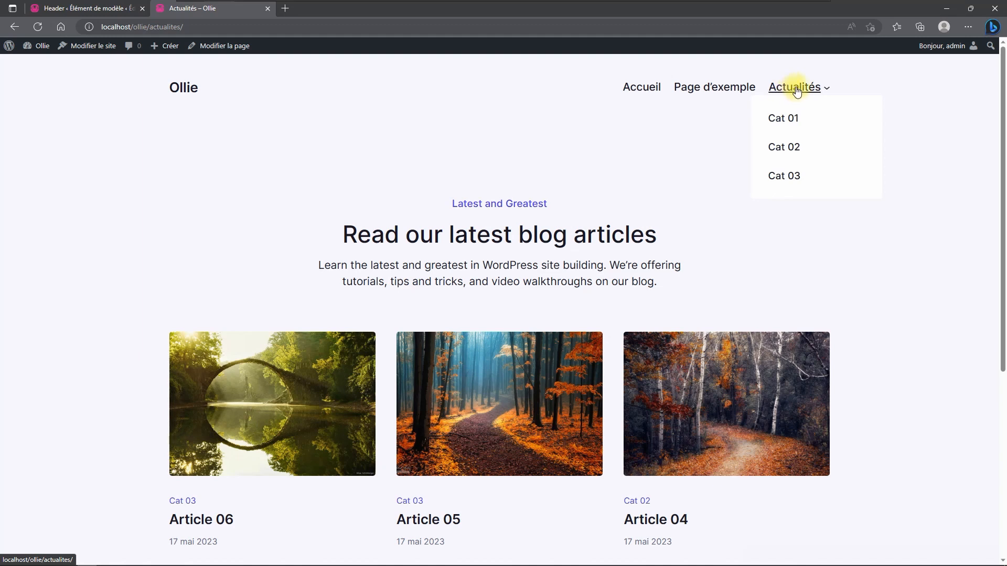
Return to the header editor, replace the Actualités submenu's URL with "#", and save the header.
{"action": "left_click", "coordinate": [84, 7]}
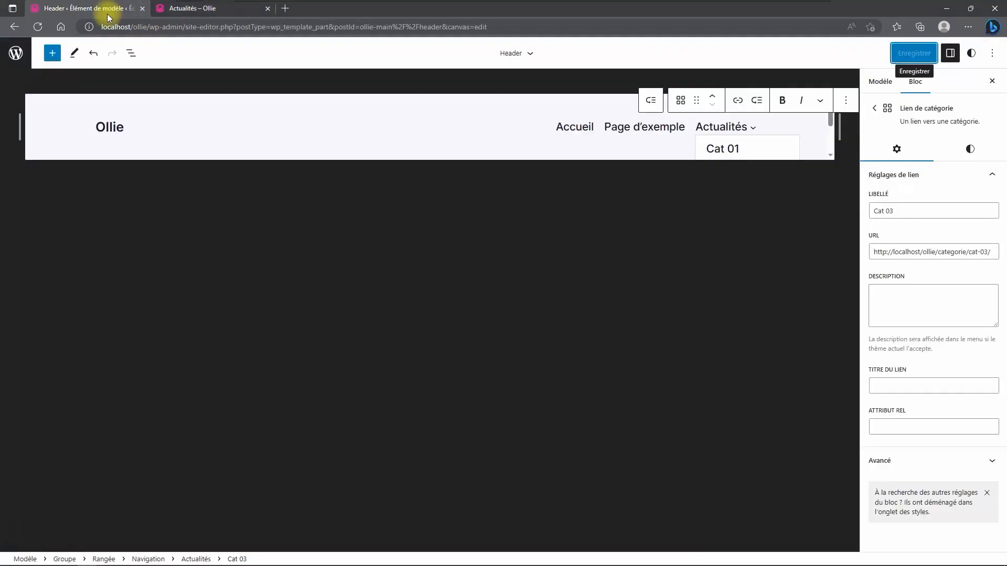
{"action": "left_click", "coordinate": [131, 54]}
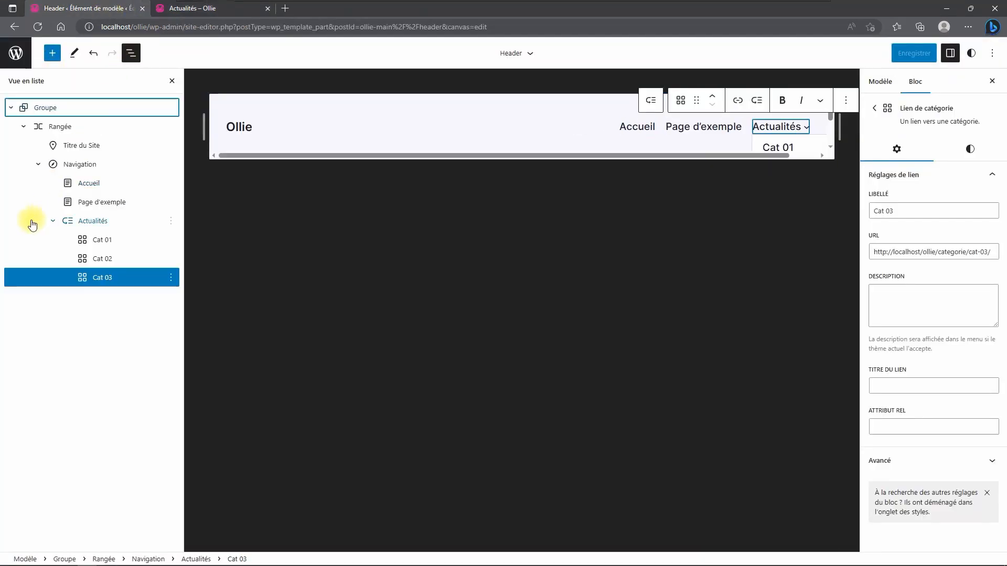
{"action": "left_click", "coordinate": [96, 221]}
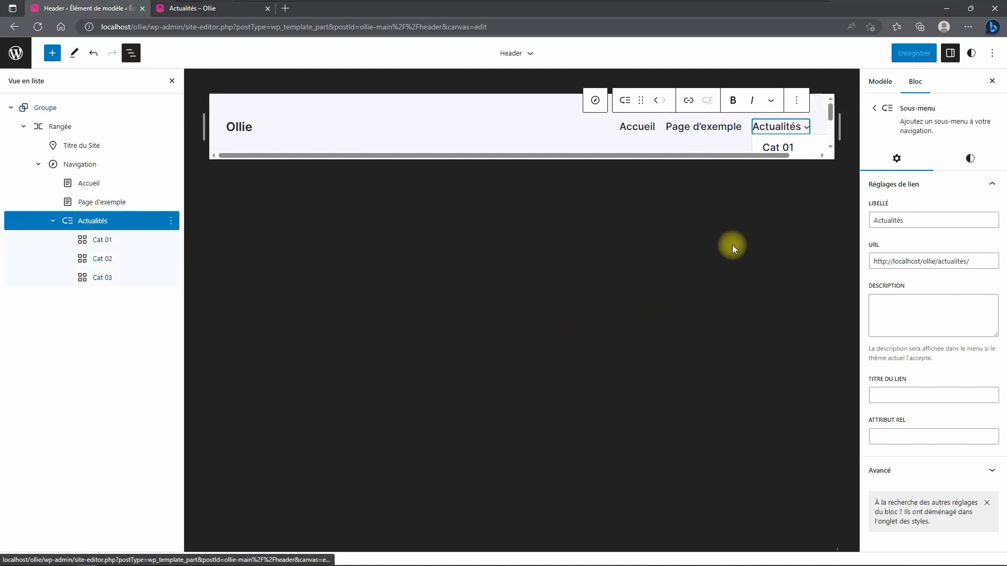
{"action": "left_click", "coordinate": [895, 264]}
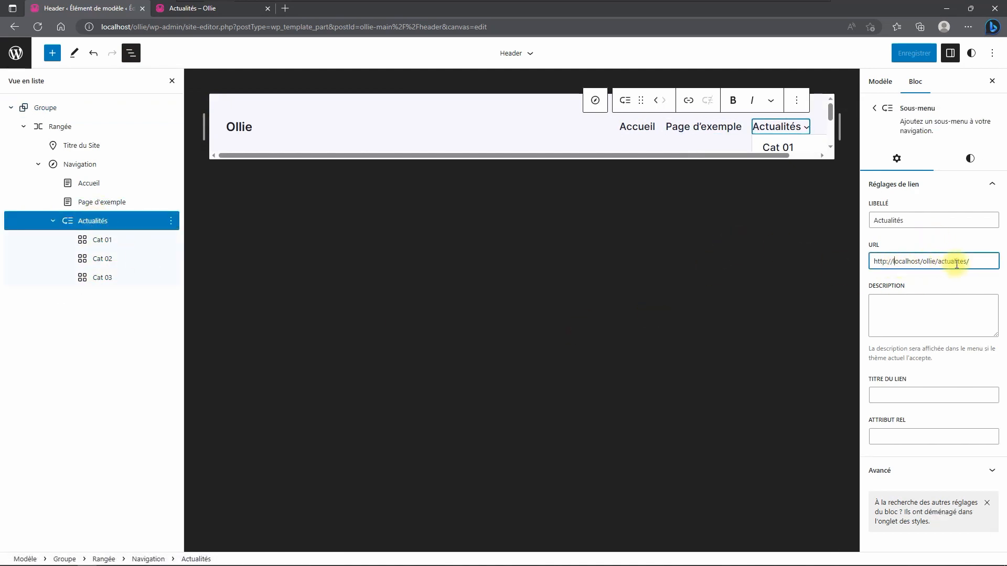
{"action": "left_click_drag", "start_coordinate": [986, 263], "coordinate": [741, 232]}
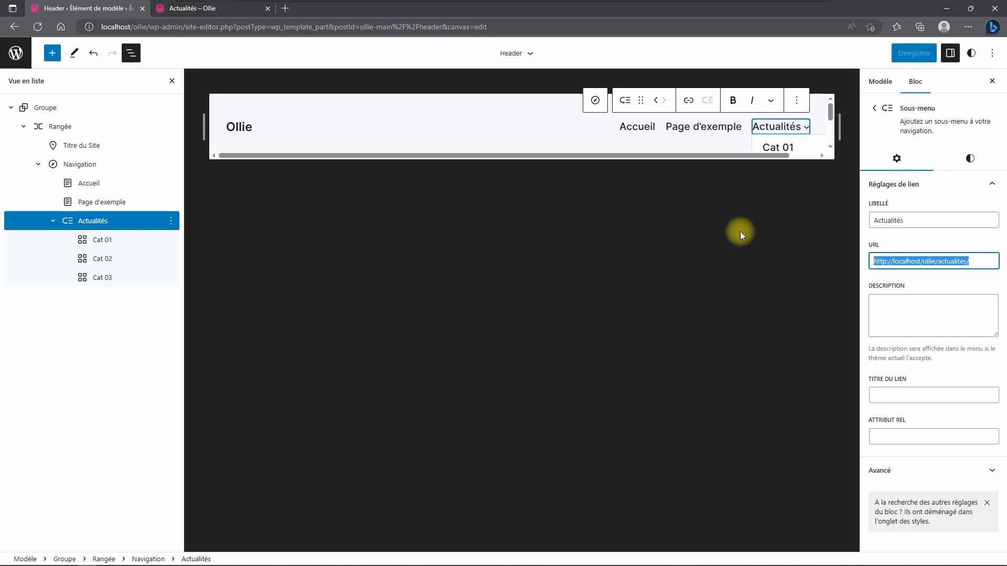
{"action": "key", "text": "BackSpace"}
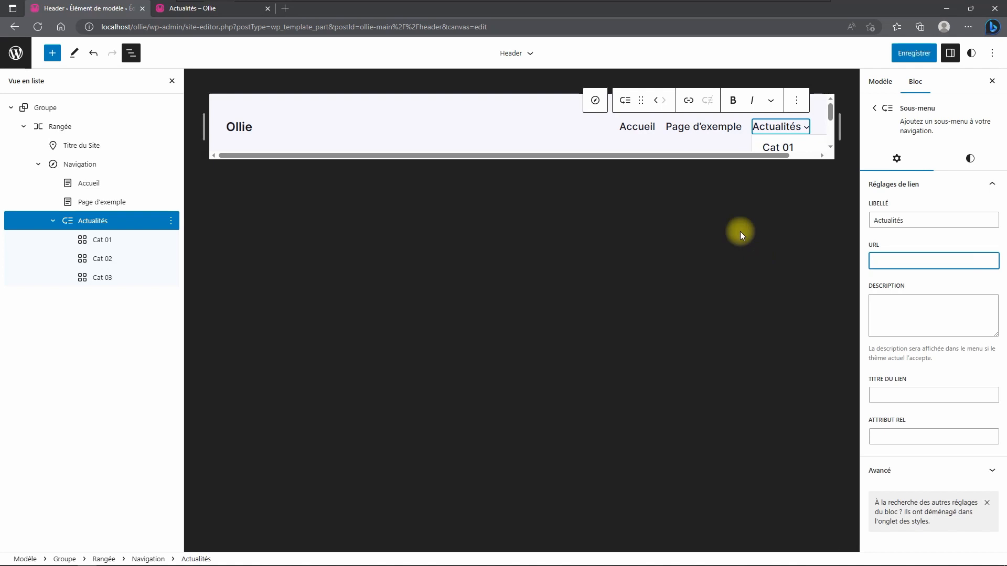
{"action": "type", "text": "#"}
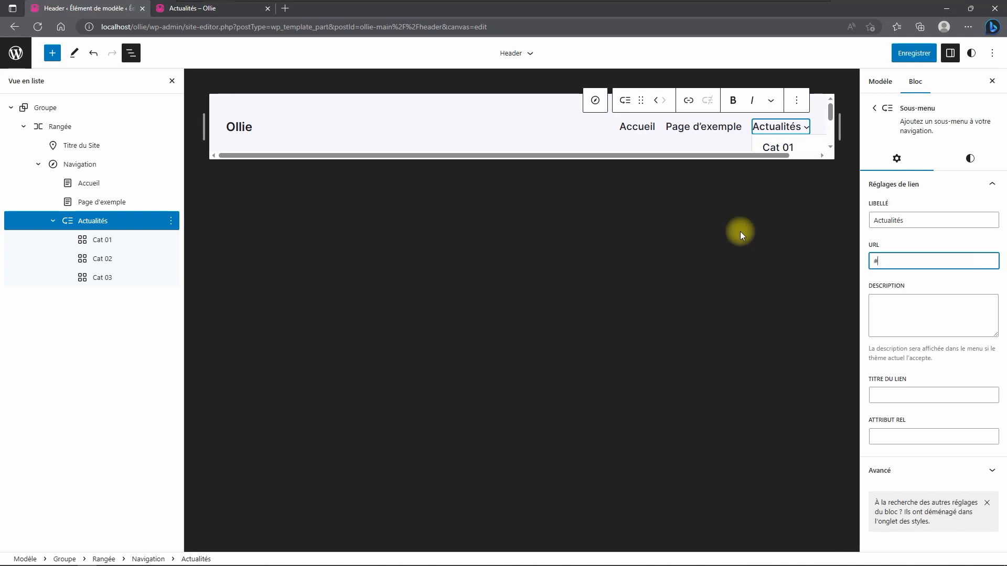
{"action": "left_click", "coordinate": [902, 58]}
{"action": "left_click", "coordinate": [905, 51]}
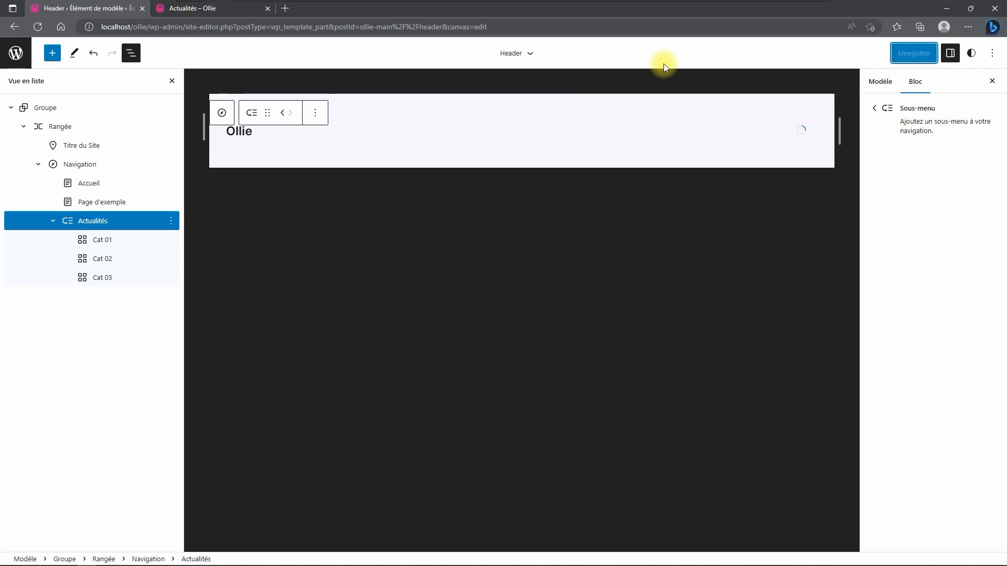
Switch to the live site, open its home page, and test the Actualités menu link there.
{"action": "left_click", "coordinate": [220, 13]}
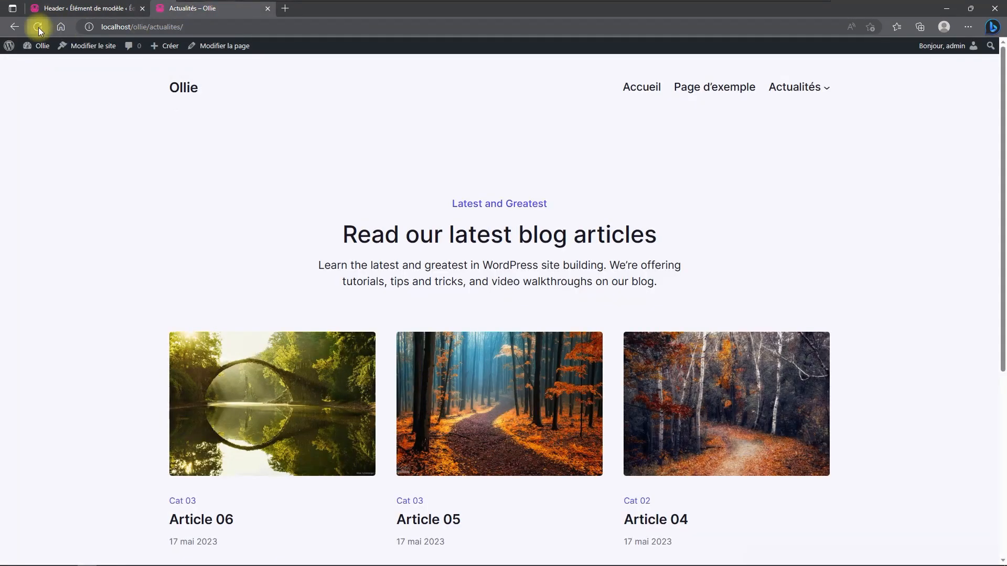
{"action": "left_click", "coordinate": [192, 90]}
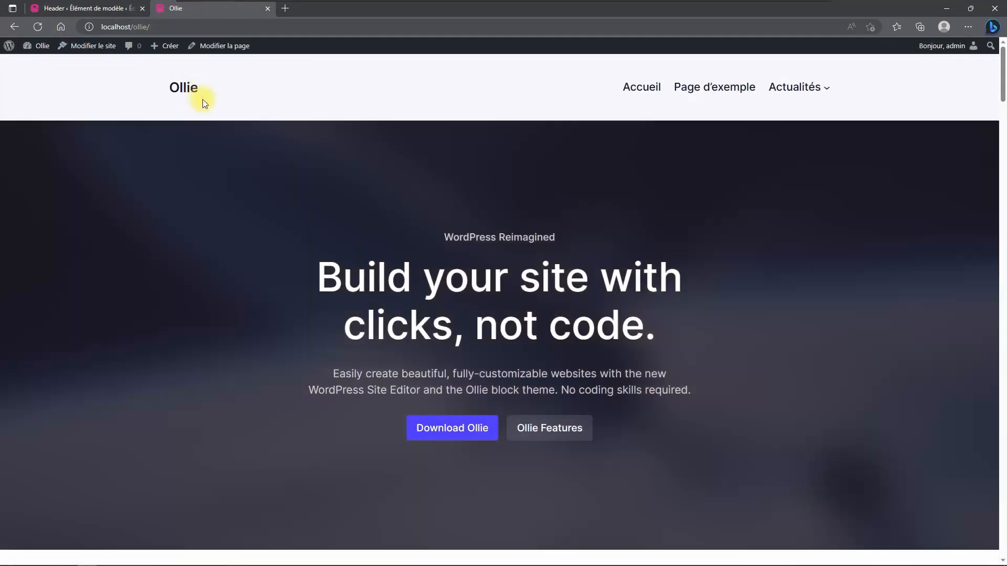
{"action": "left_click", "coordinate": [797, 89]}
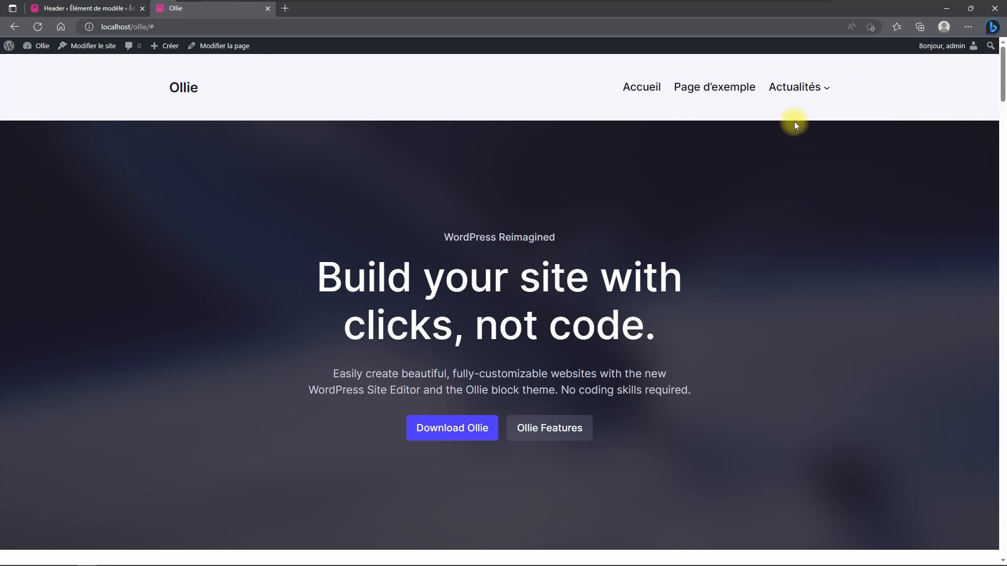
Add a new link item after Actualités in the header editor's Navigation block, and switch back to the live site.
{"action": "left_click", "coordinate": [77, 6]}
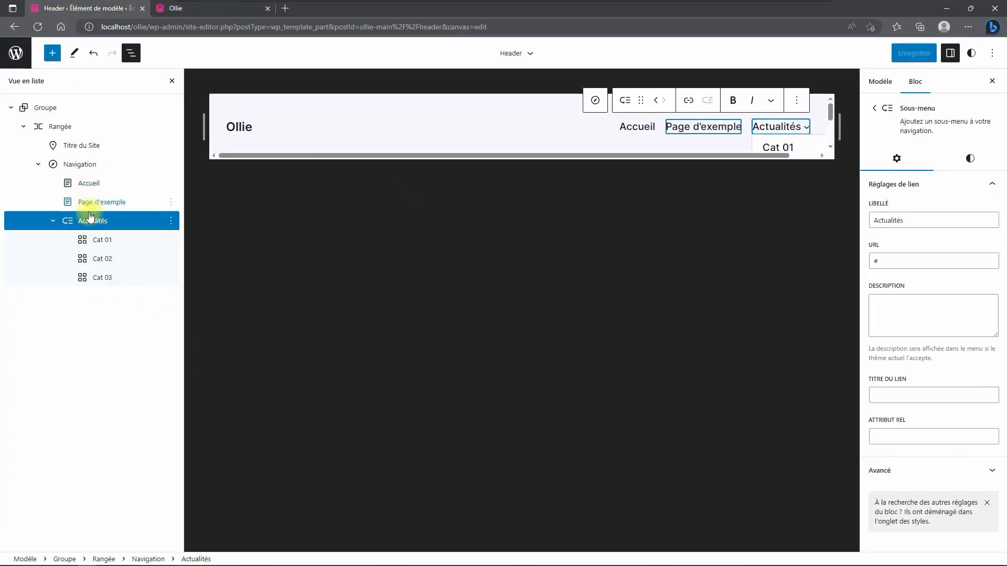
{"action": "left_click", "coordinate": [89, 169]}
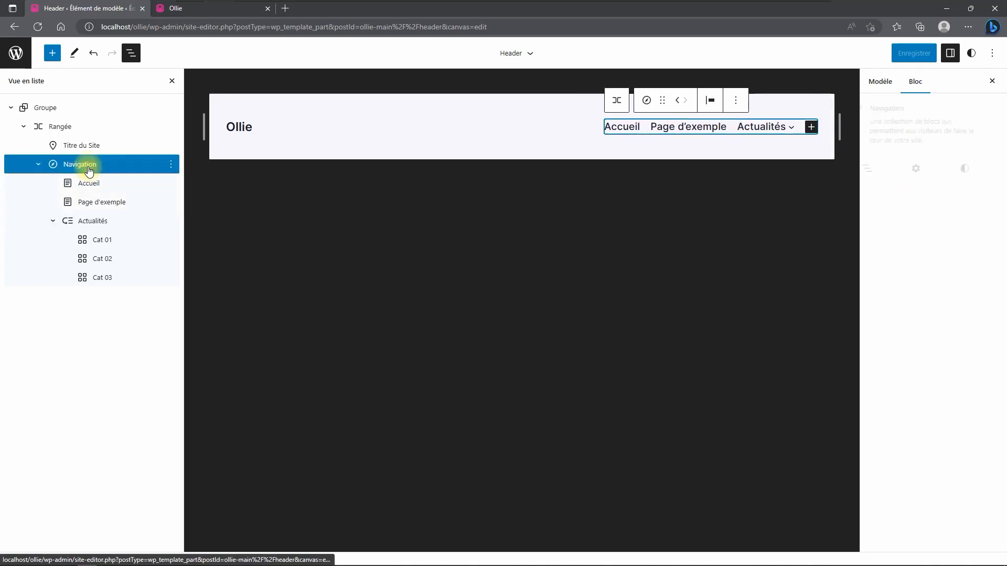
{"action": "left_click", "coordinate": [812, 128]}
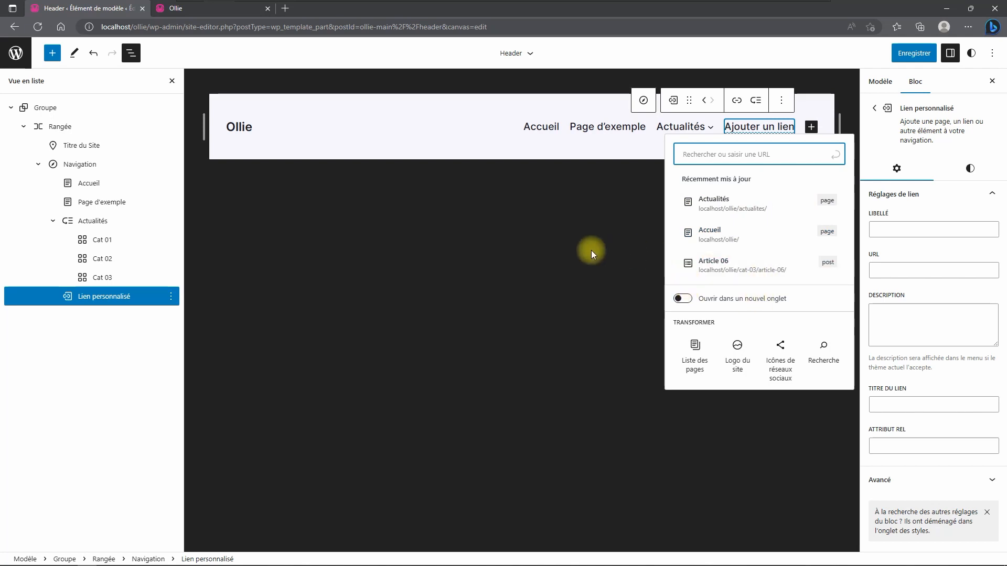
{"action": "left_click", "coordinate": [173, 8]}
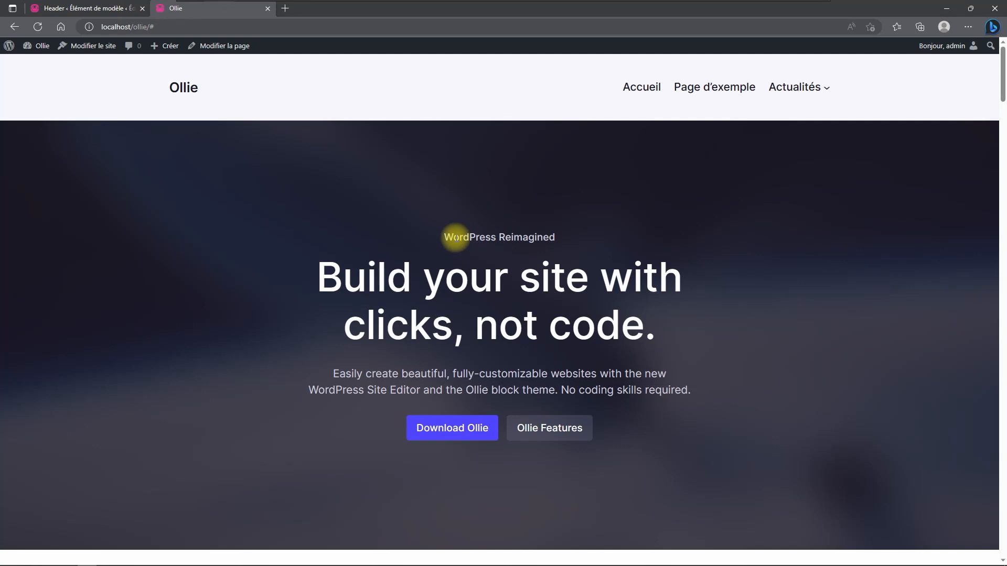